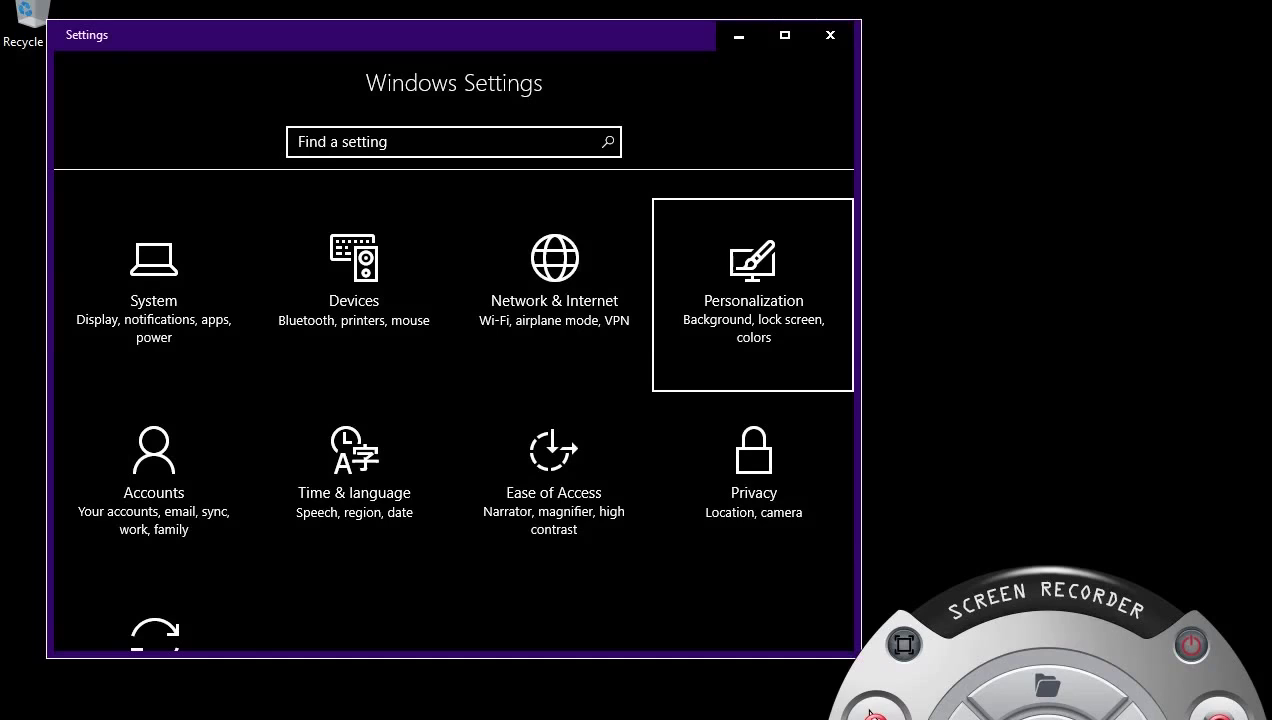
# Open the desktop icon settings from the Themes page of the Personalization settings.
pyautogui.press('Return')
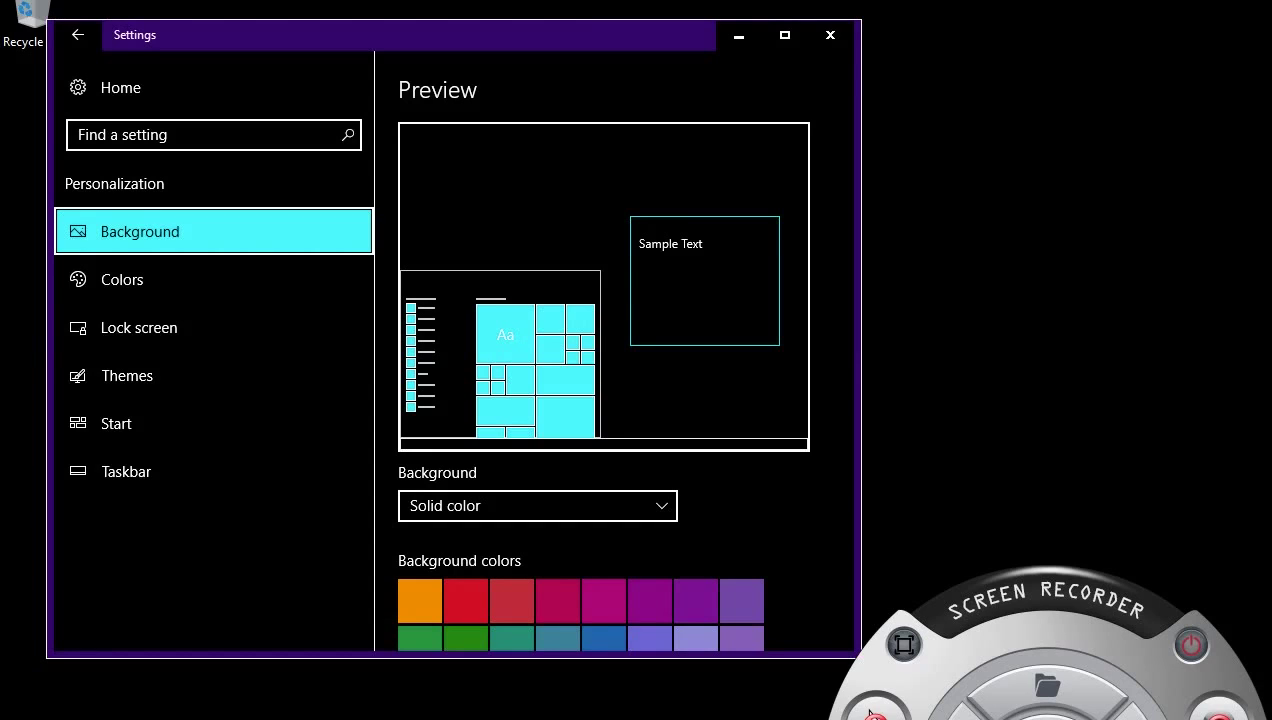
pyautogui.press('Down')
pyautogui.press('Down')
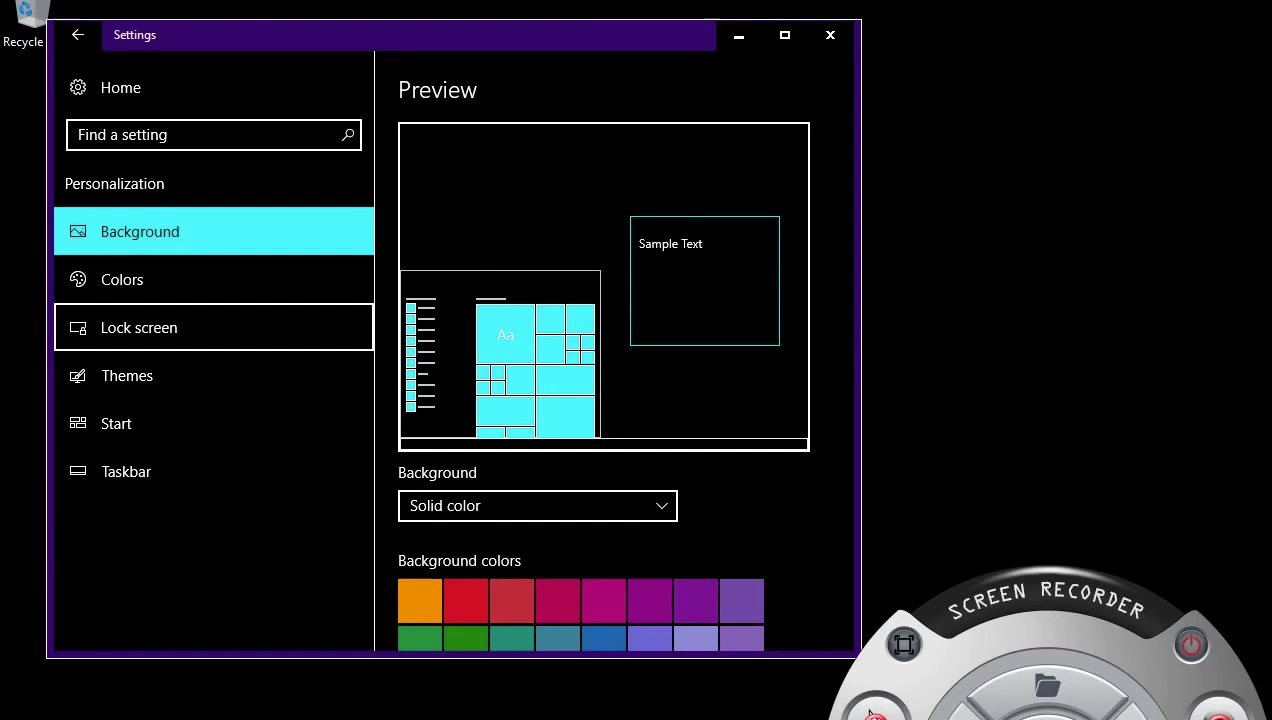
pyautogui.press('Down')
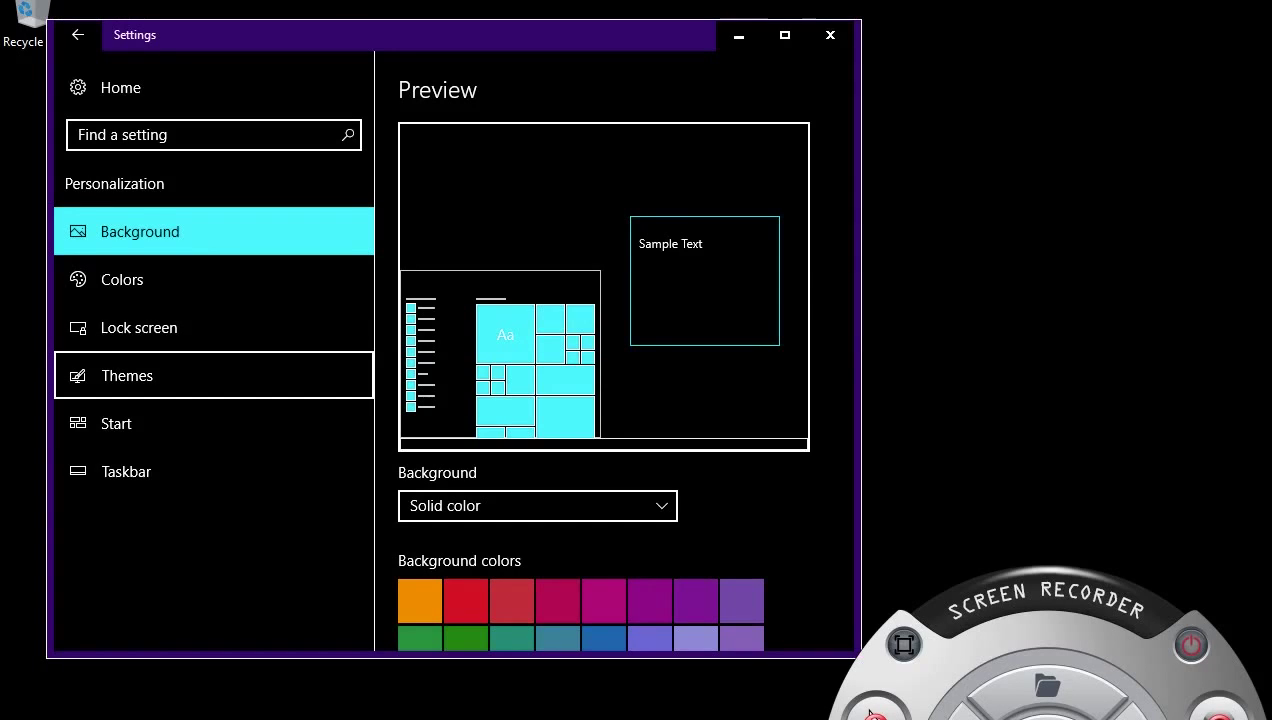
pyautogui.press('Return')
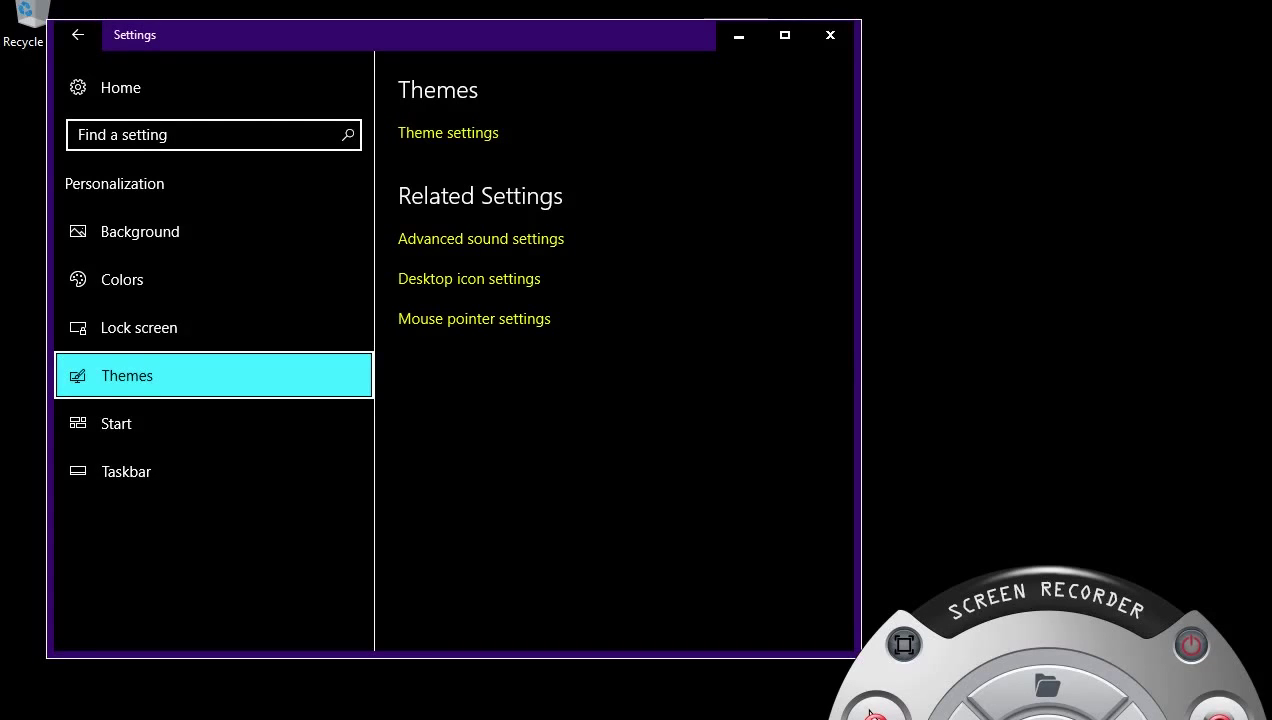
pyautogui.press('Tab')
pyautogui.press('Tab')
pyautogui.press('Tab')
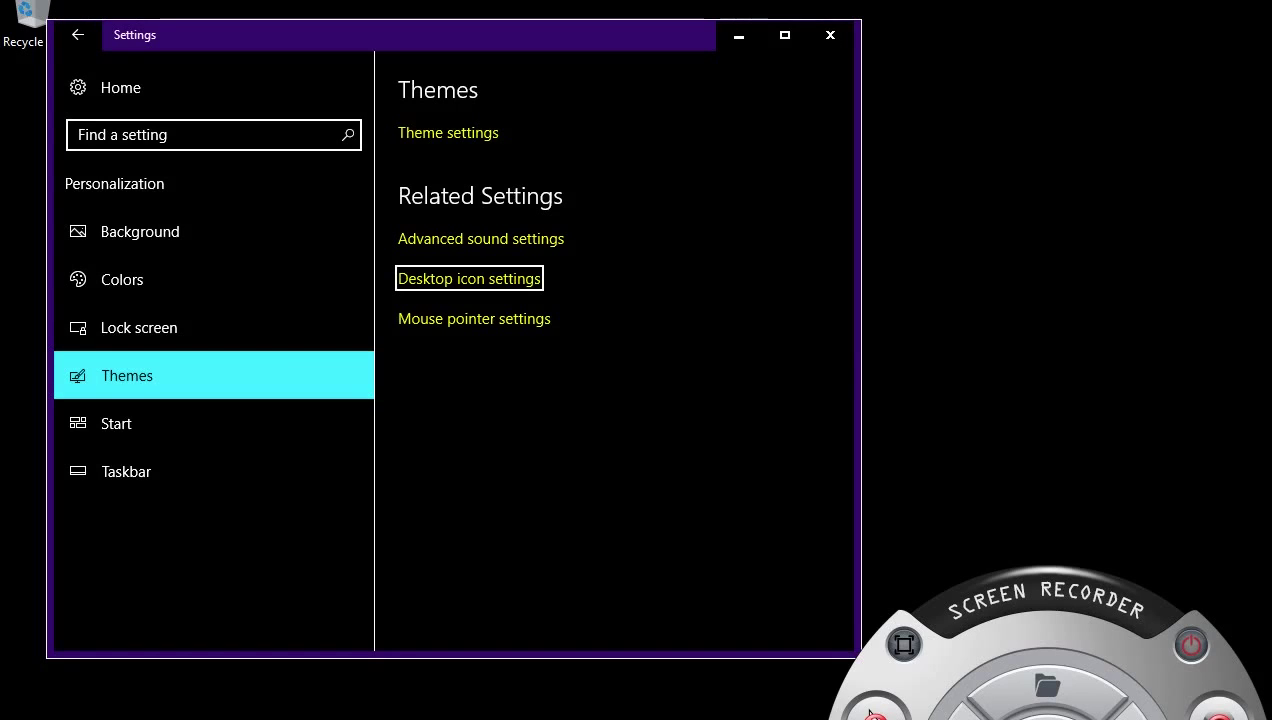
pyautogui.press('Return')
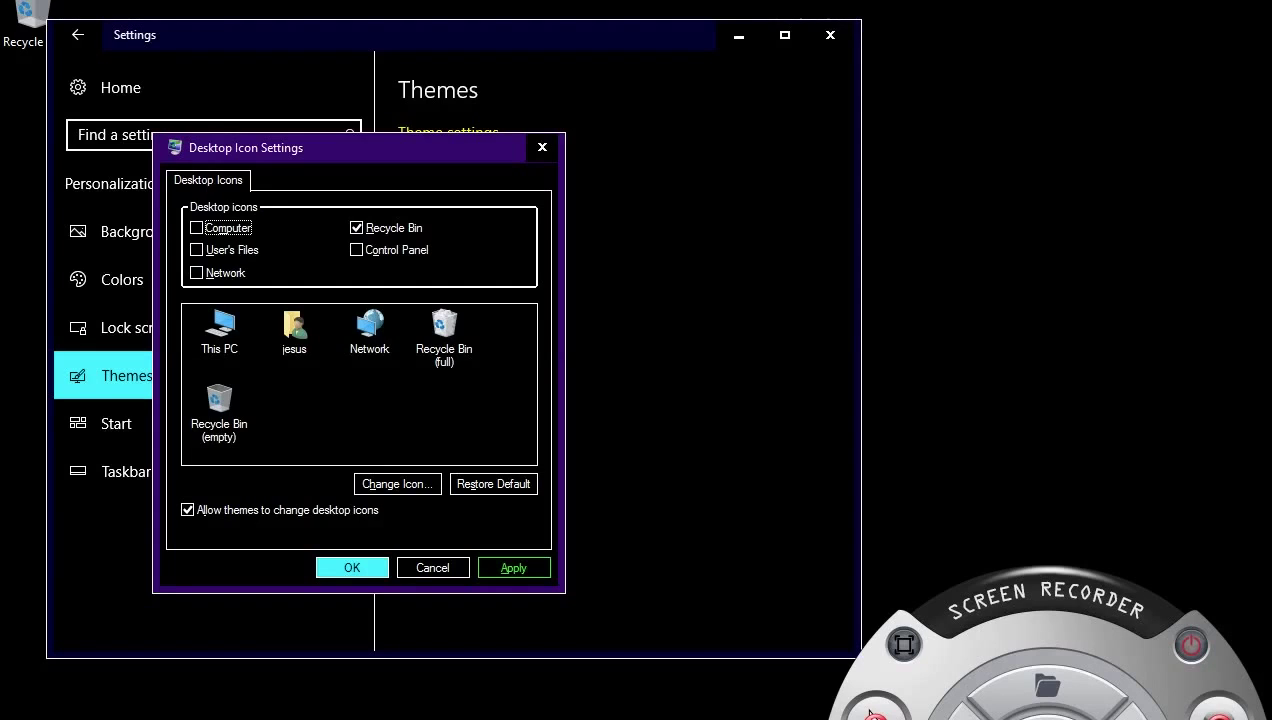
# Enable the Computer, User's Files, Network and Control Panel desktop icons and confirm the changes.
pyautogui.press('space')
pyautogui.press('Tab')
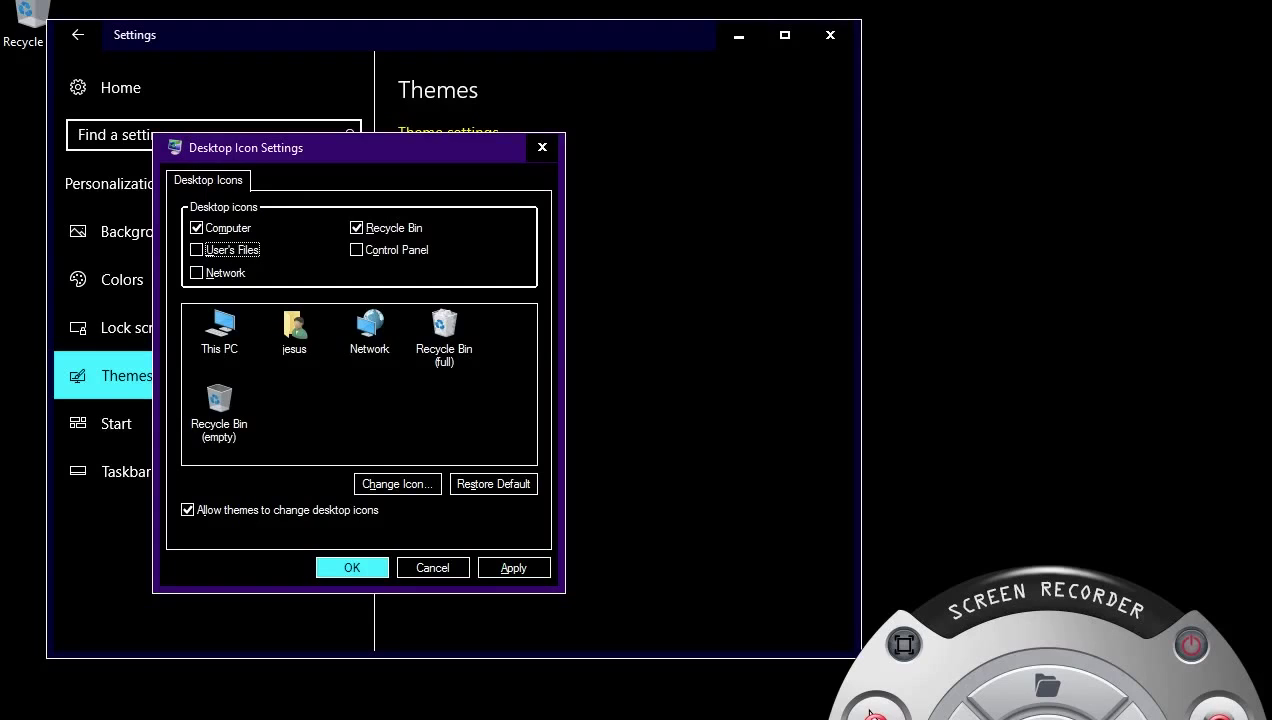
pyautogui.press('space')
pyautogui.press('Tab')
pyautogui.press('space')
pyautogui.press('Tab')
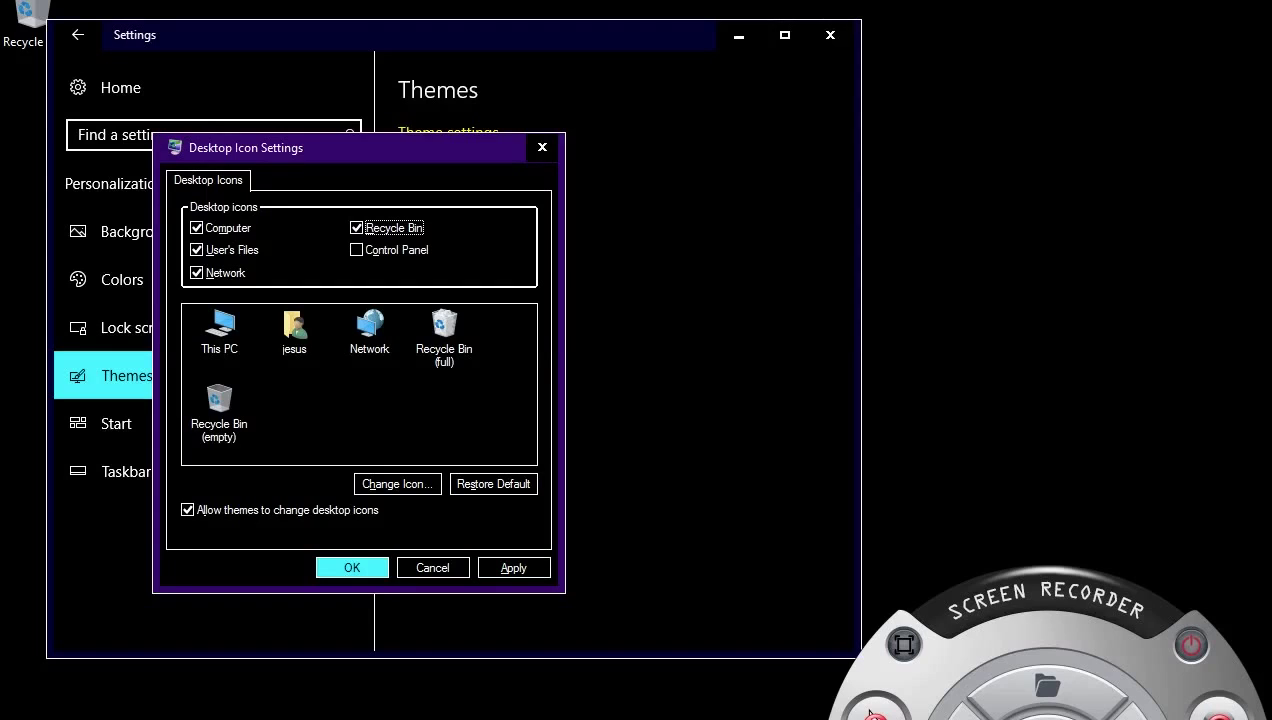
pyautogui.press('Tab')
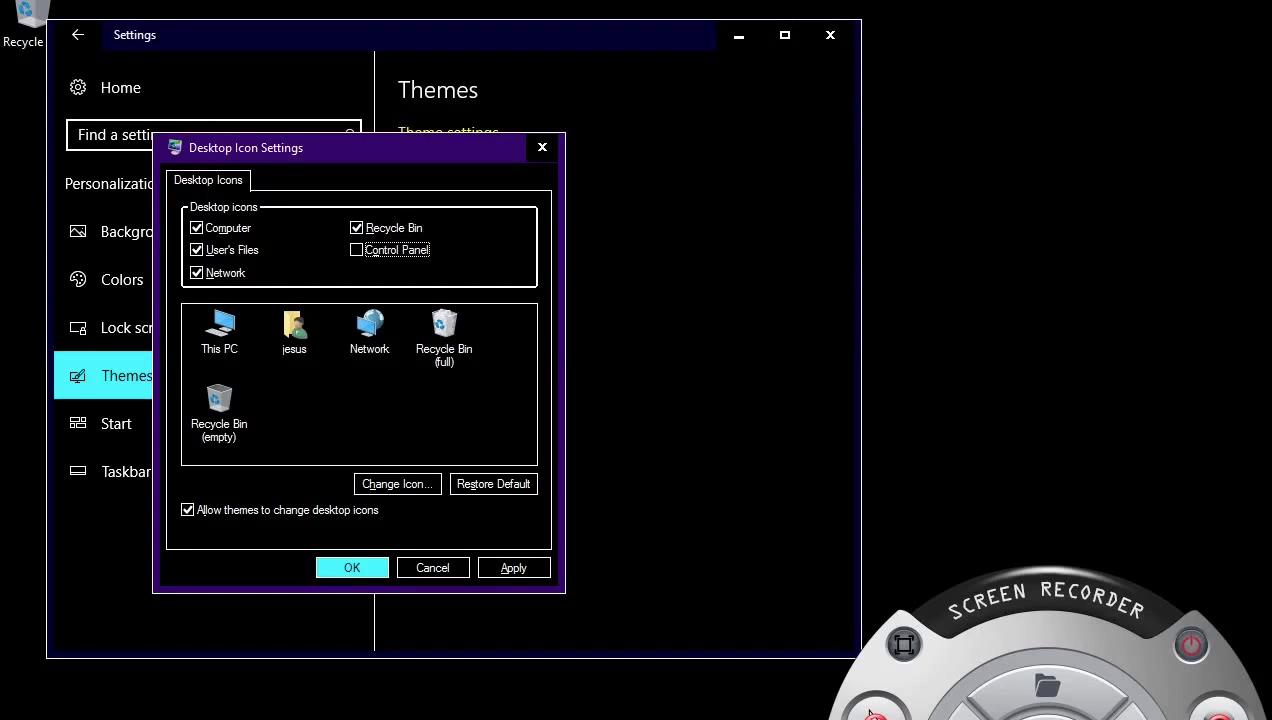
pyautogui.press('space')
pyautogui.press('Down')
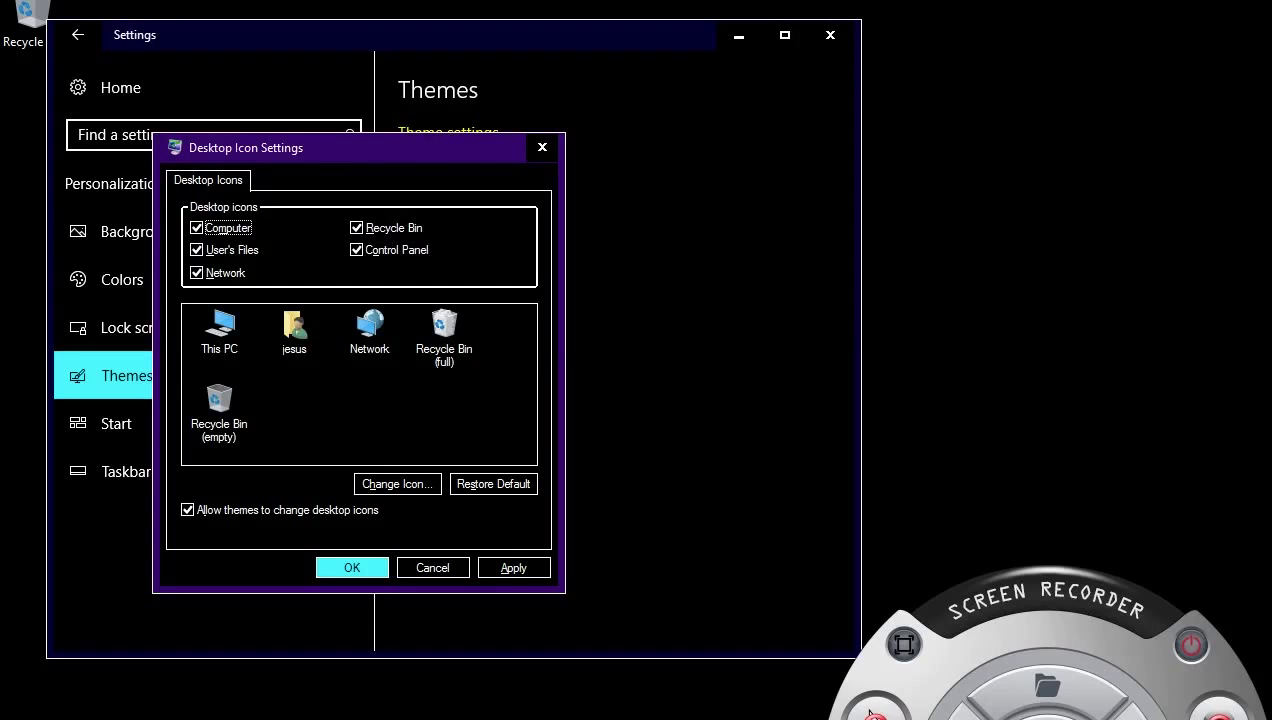
pyautogui.hotkey('shift', 'Tab')
pyautogui.hotkey('shift', 'Tab')
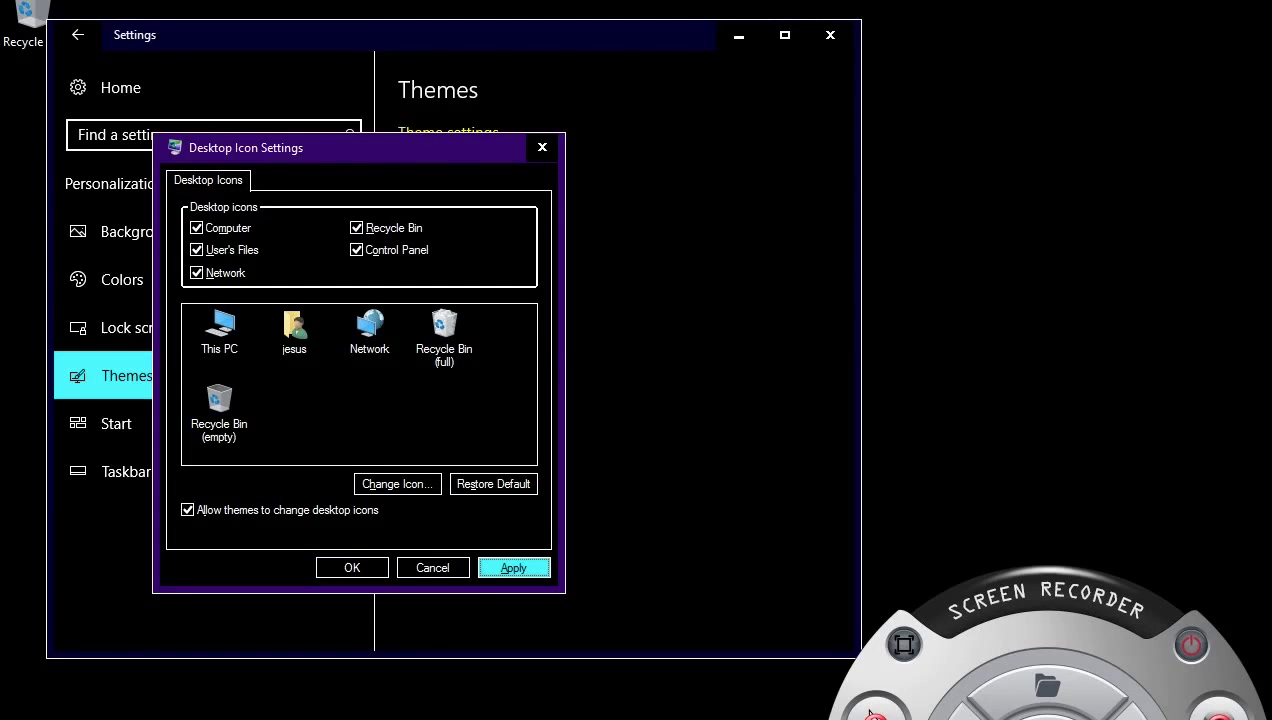
pyautogui.hotkey('shift', 'Tab')
pyautogui.hotkey('shift', 'Tab')
pyautogui.press('space')
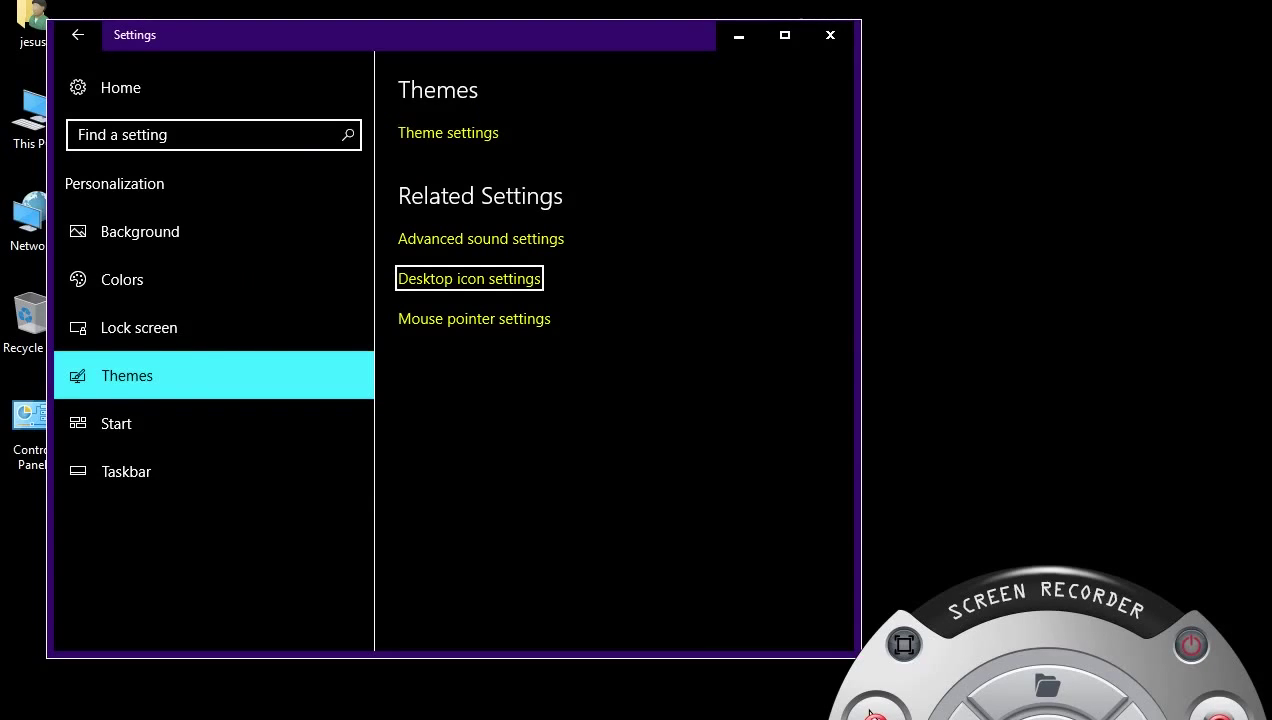
# Switch from the Themes page to the Taskbar personalization settings.
pyautogui.hotkey('shift', 'Tab')
pyautogui.hotkey('shift', 'Tab')
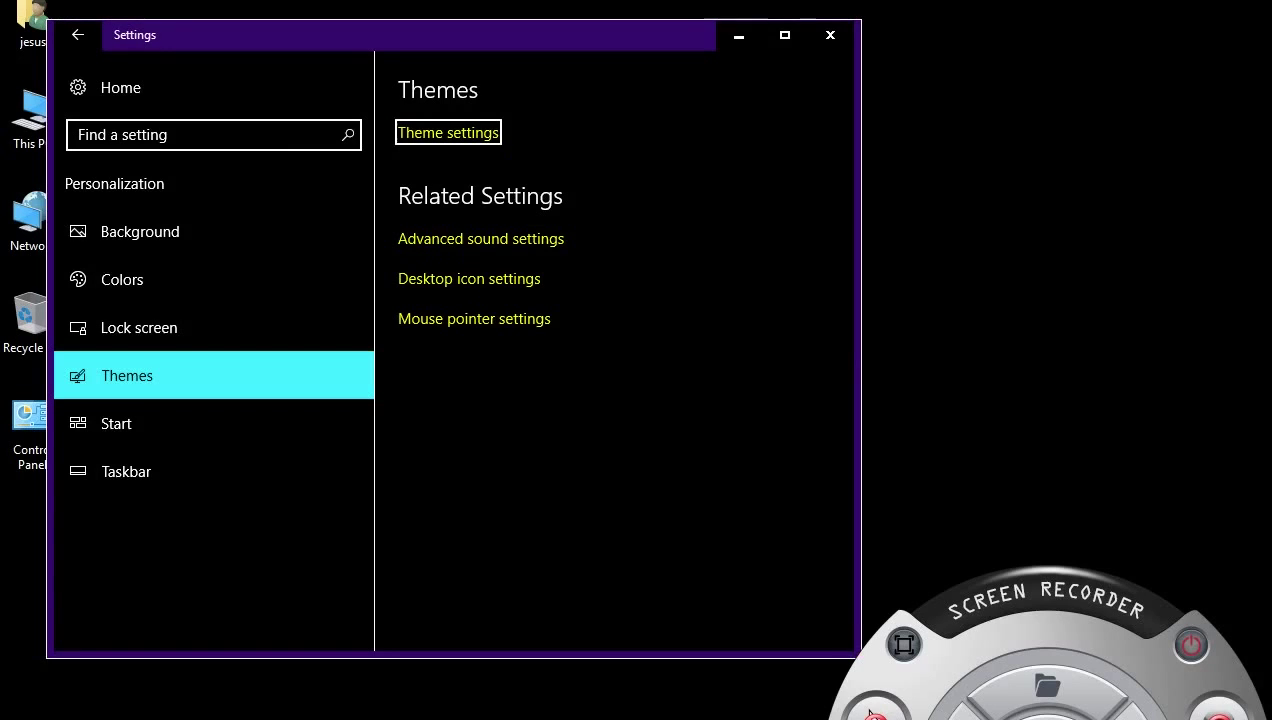
pyautogui.hotkey('shift', 'Tab')
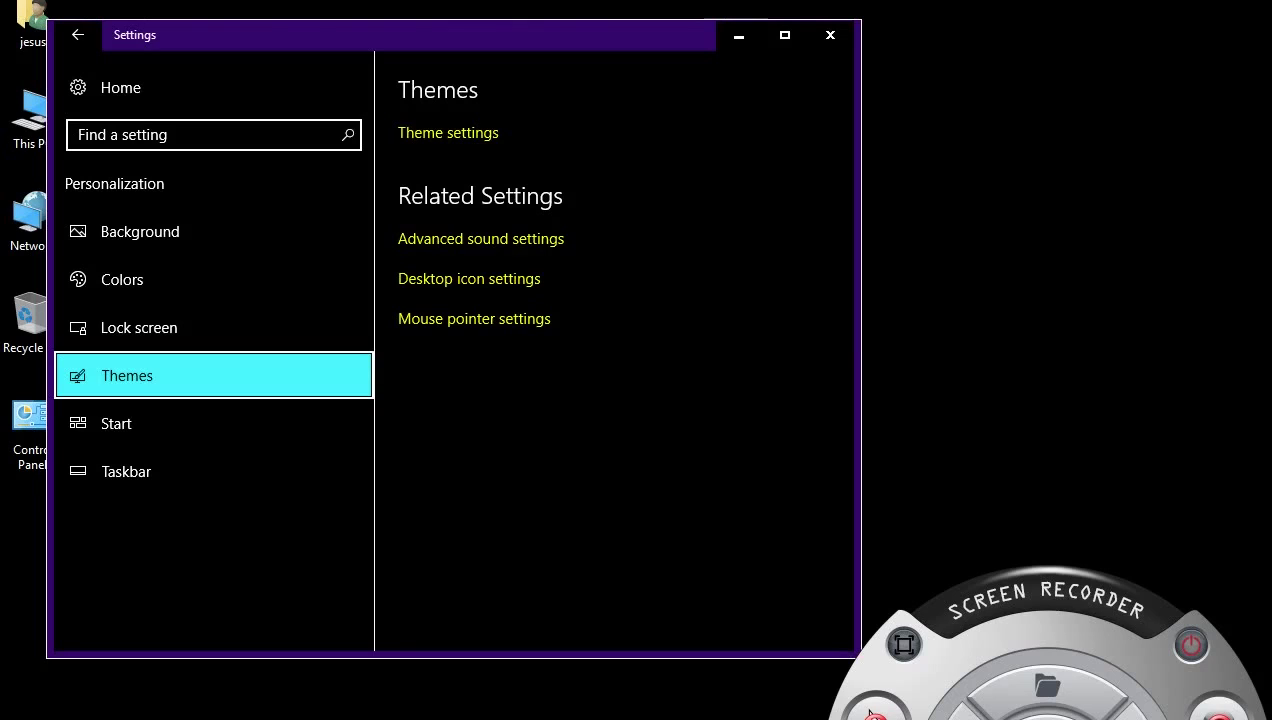
pyautogui.press('Down')
pyautogui.press('Down')
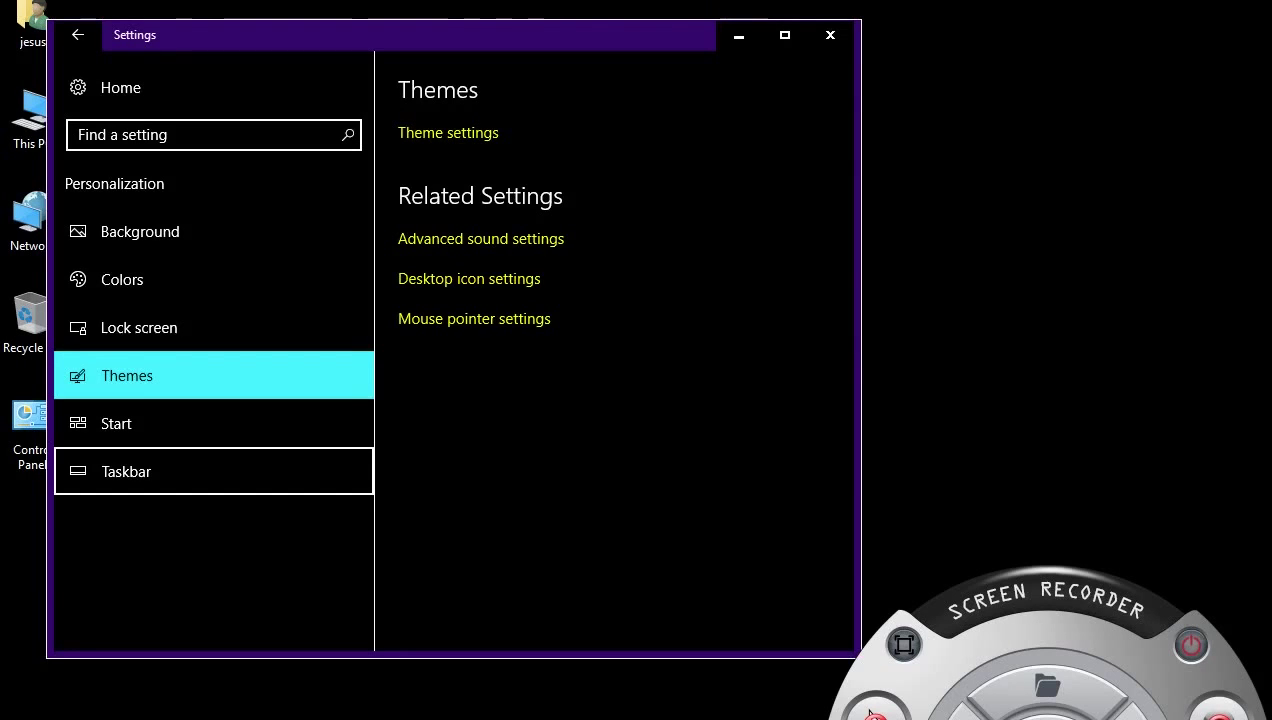
pyautogui.press('Return')
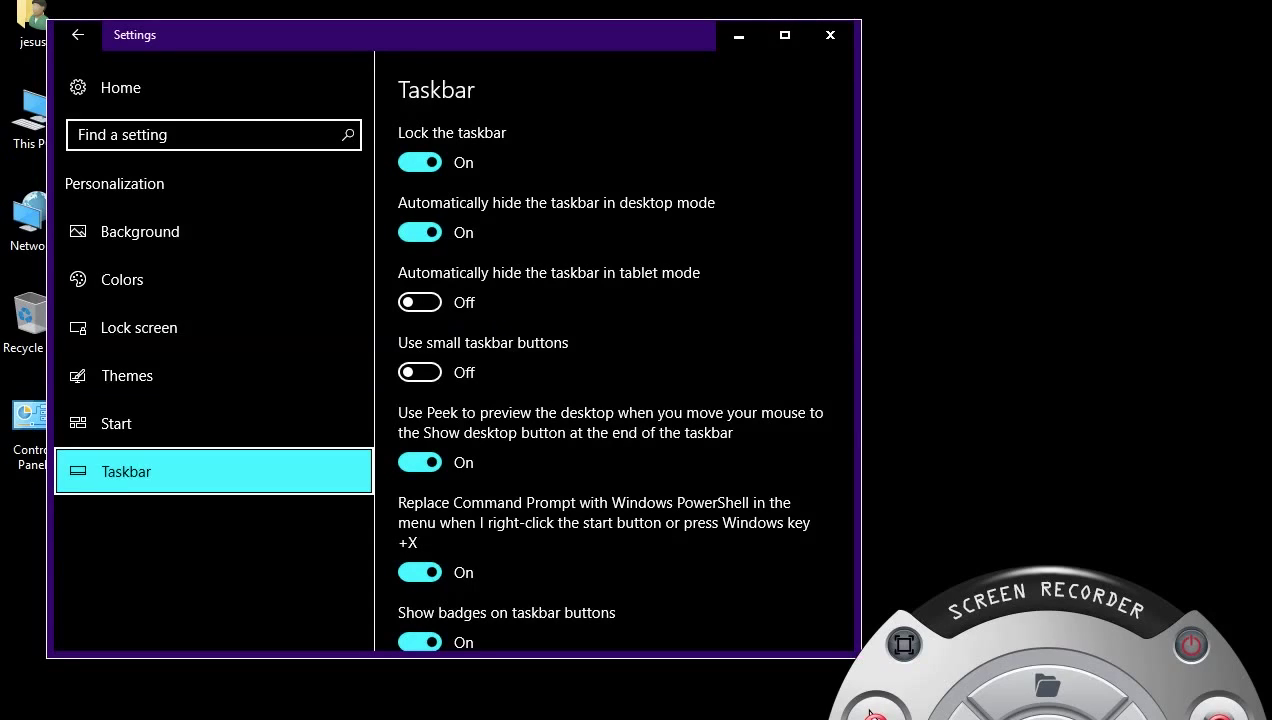
# Turn on always showing all icons in the notification area through the taskbar icon selection, and close Settings.
pyautogui.hotkey('shift', 'Tab')
pyautogui.hotkey('shift', 'Tab')
pyautogui.hotkey('shift', 'Tab')
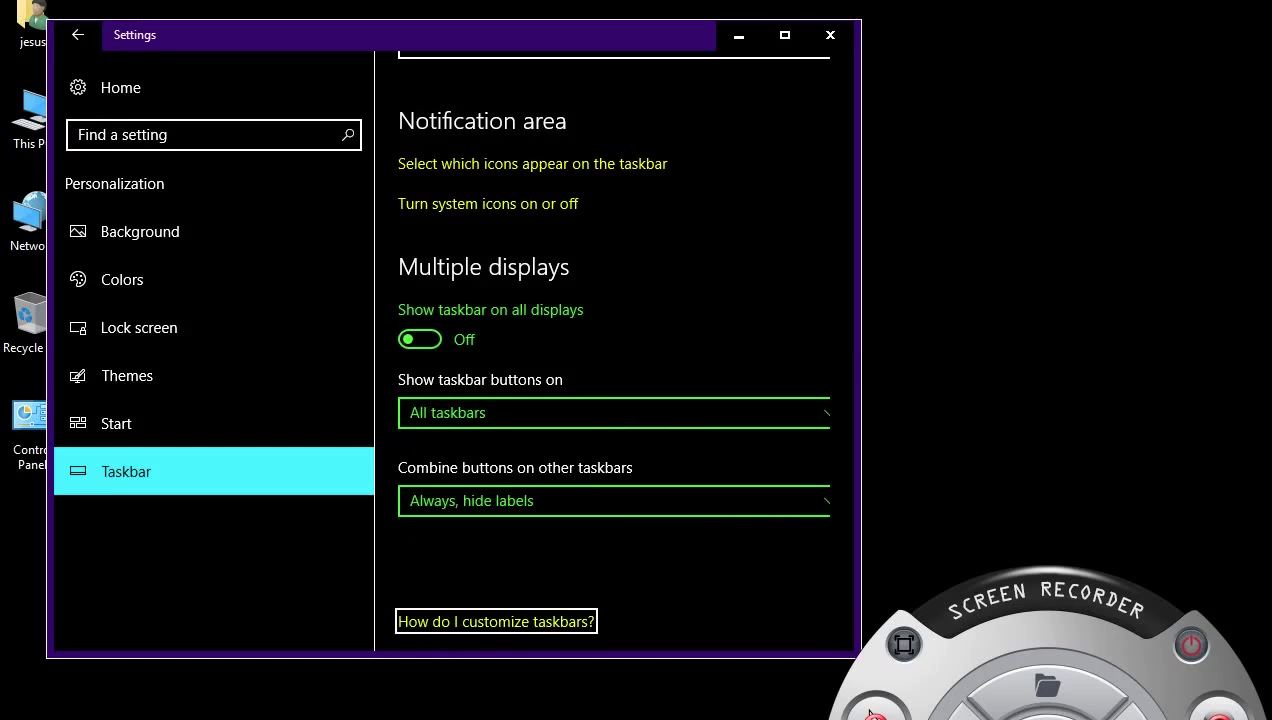
pyautogui.hotkey('shift', 'Tab')
pyautogui.hotkey('shift', 'Tab')
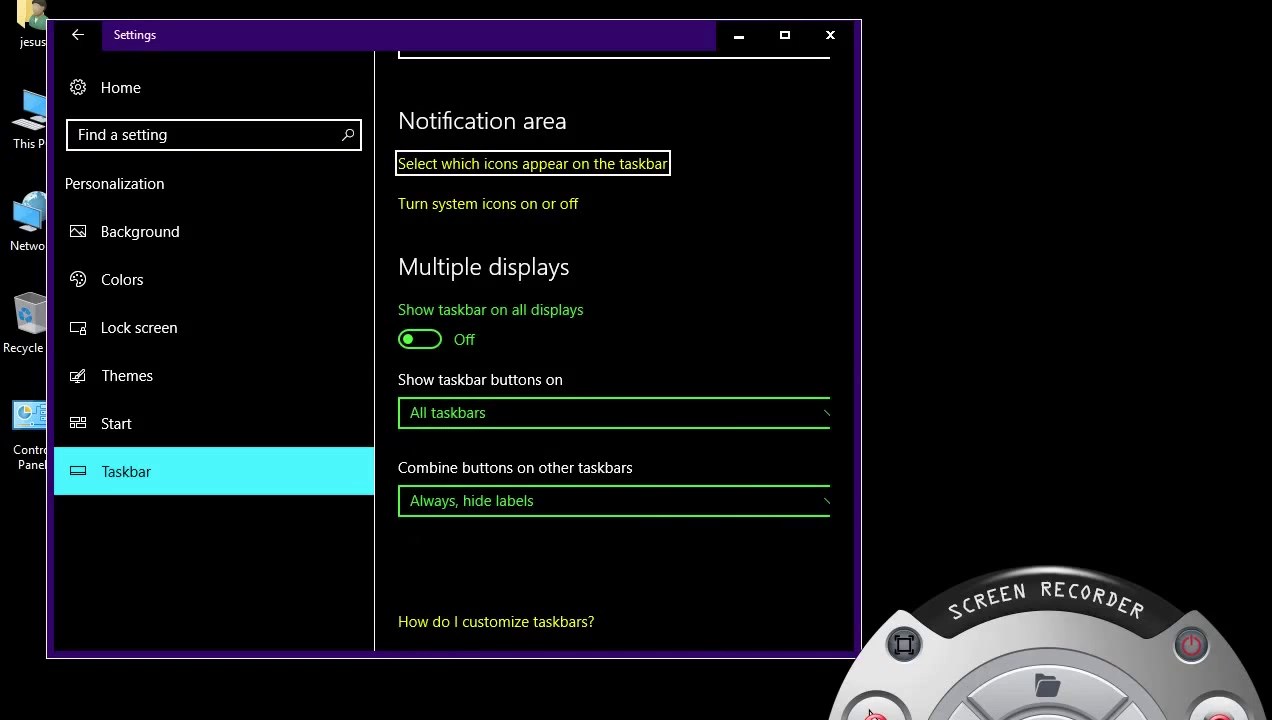
pyautogui.press('Return')
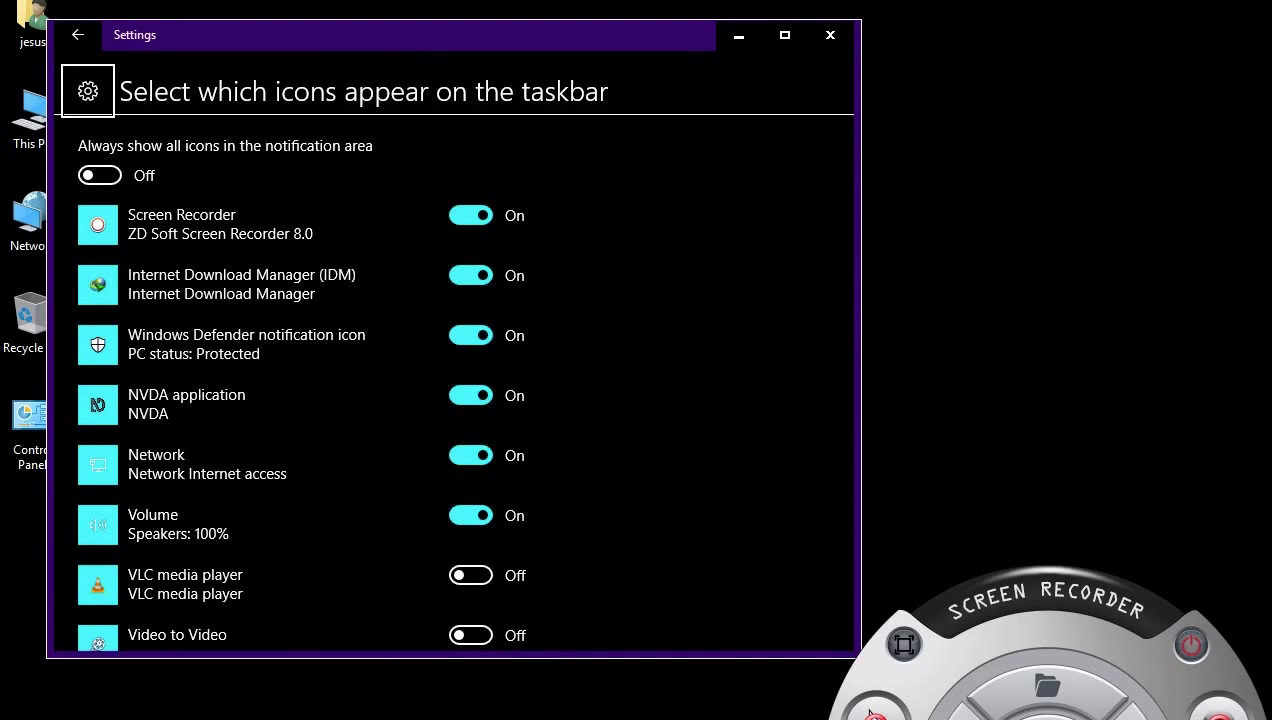
pyautogui.press('Tab')
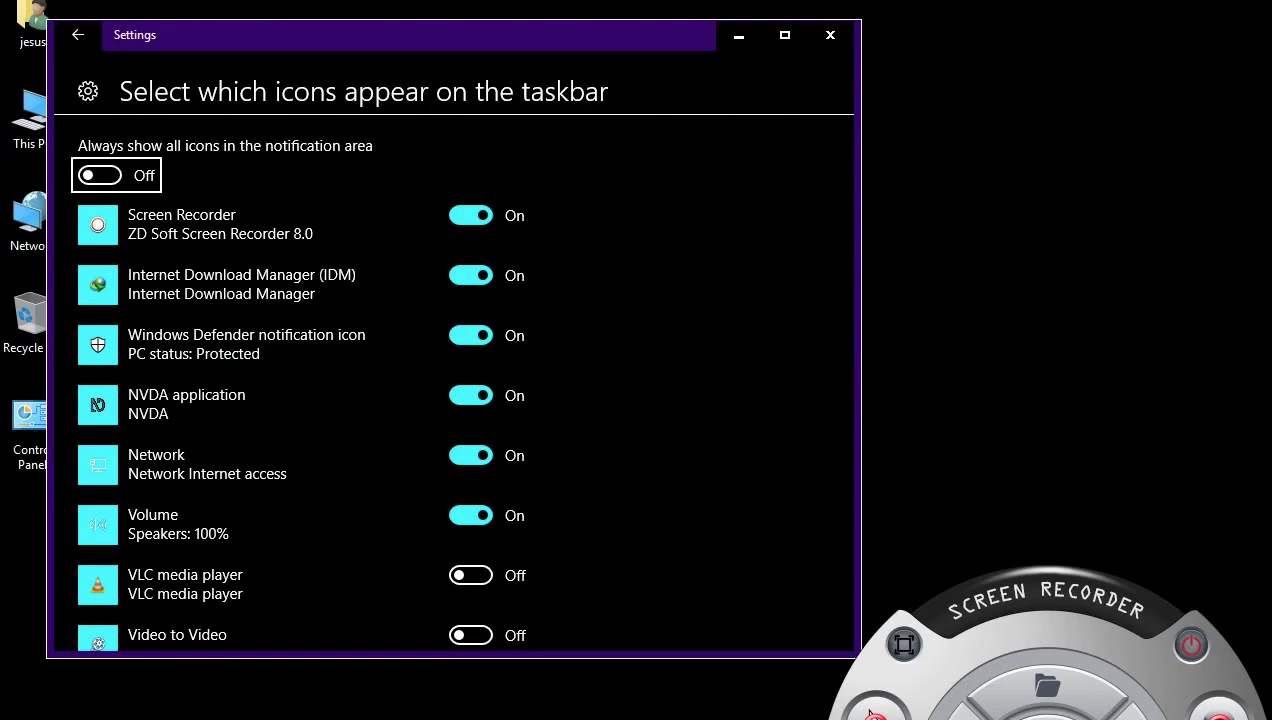
pyautogui.press('space')
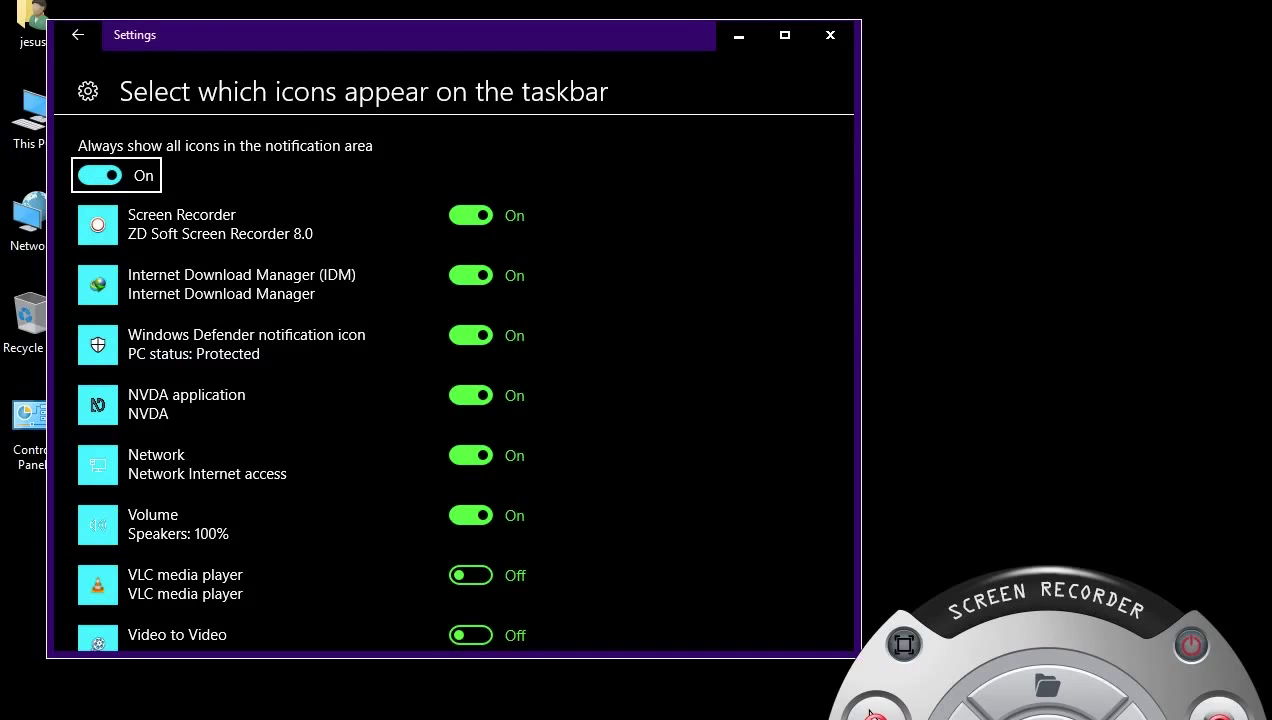
pyautogui.hotkey('alt', 'F4')
pyautogui.press('Down')
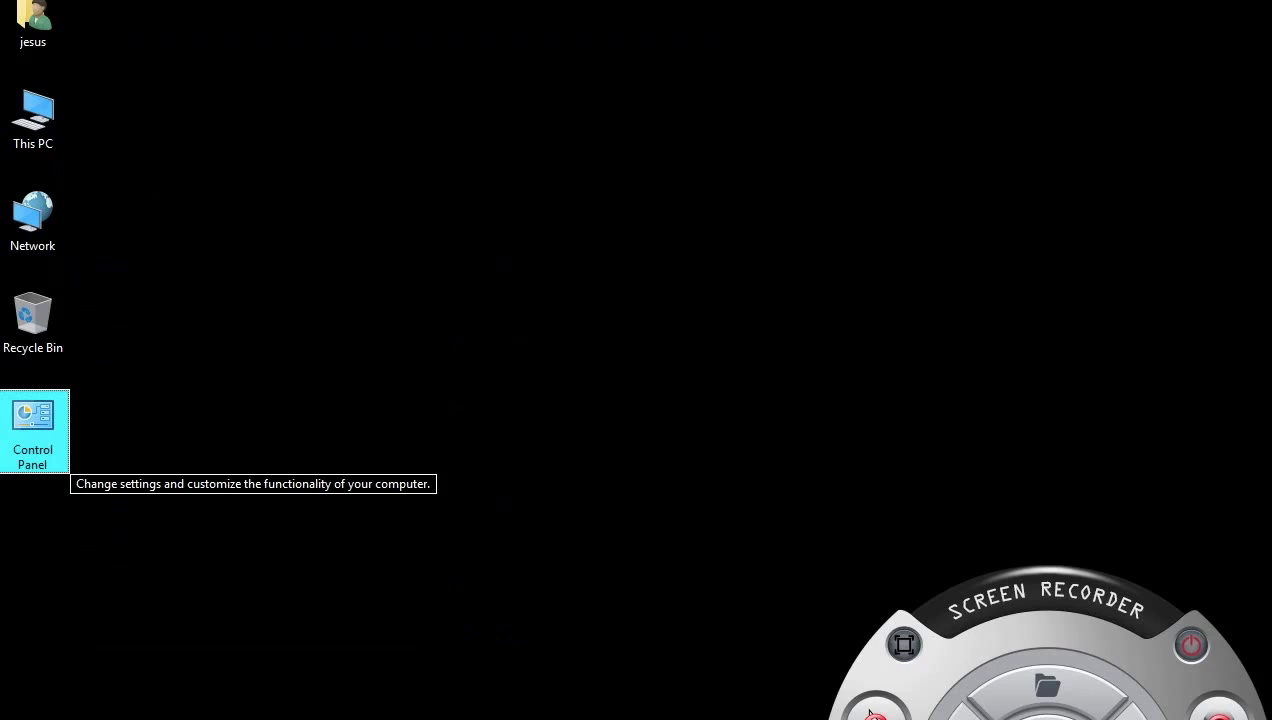
pyautogui.press('Up')
pyautogui.press('Up')
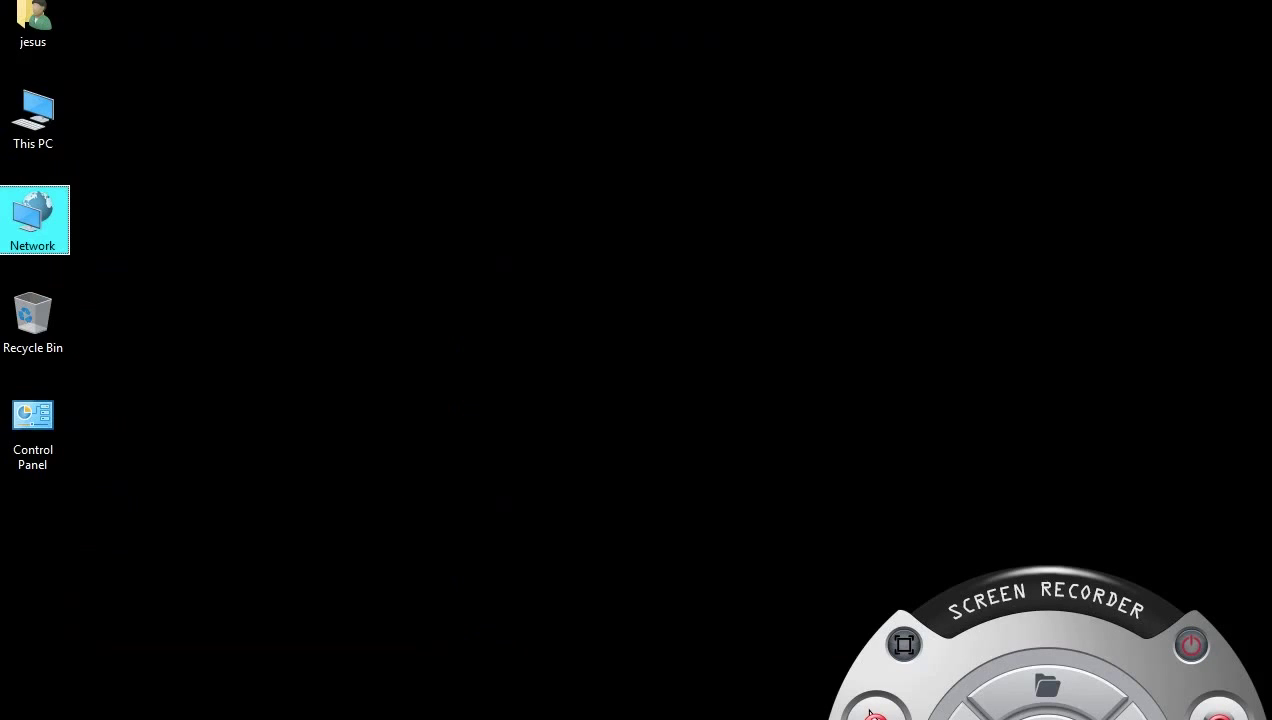
pyautogui.press('Up')
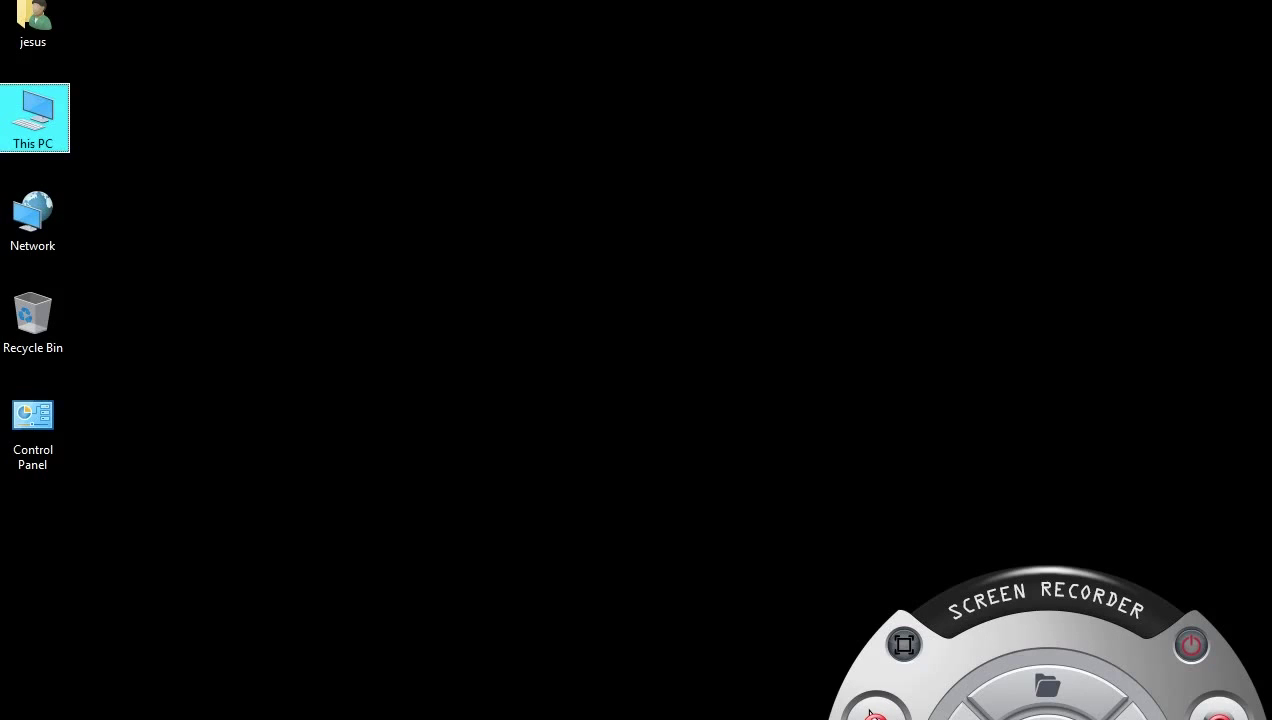
pyautogui.click(870, 712)
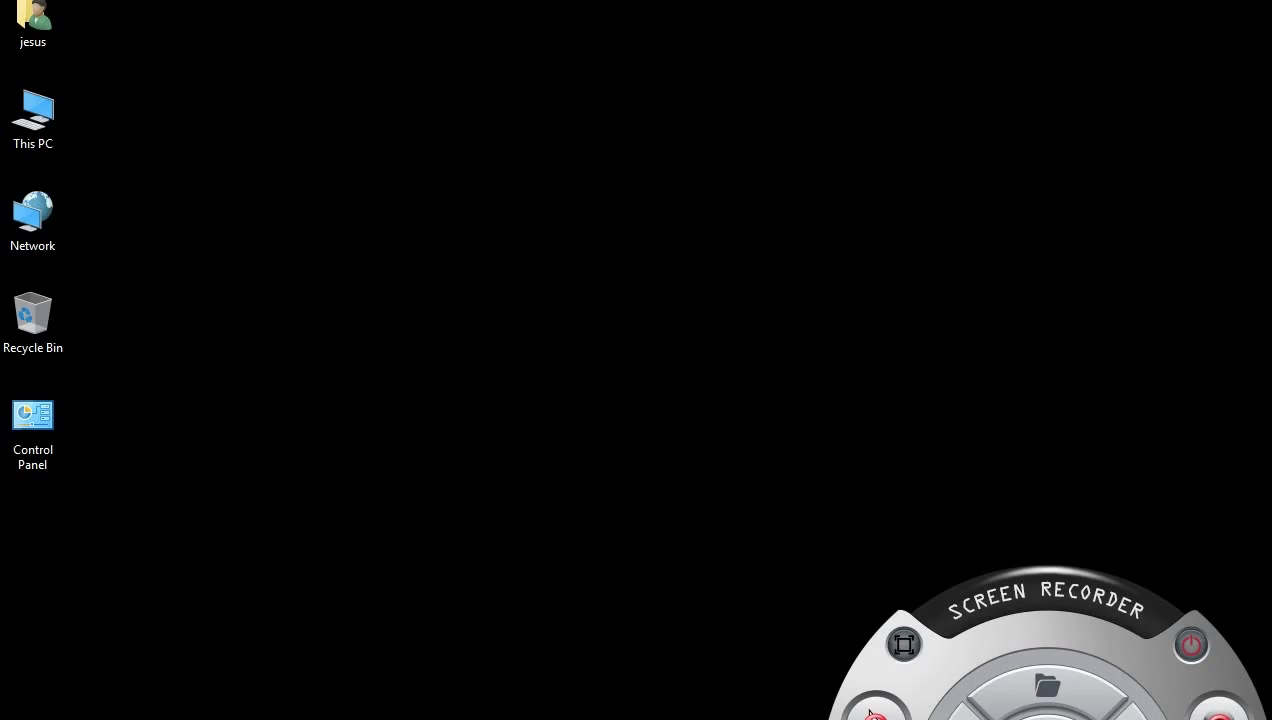